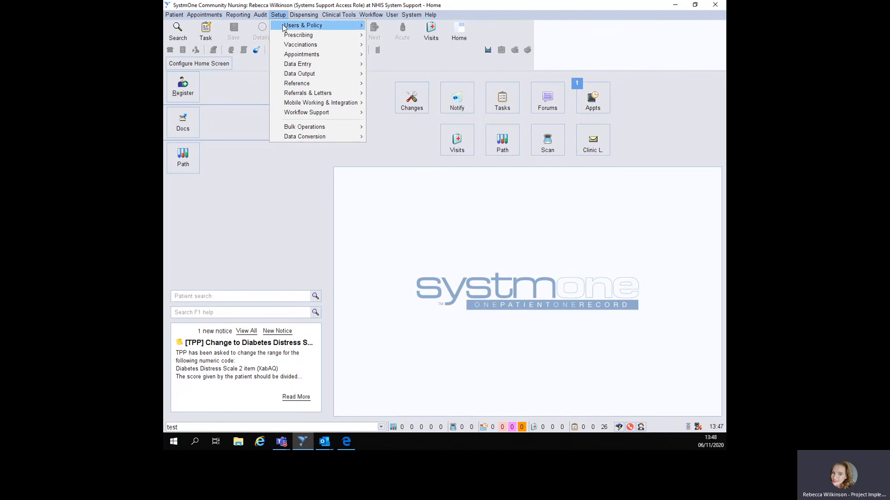
Step: Open the NHIS Default toolbar used by everyone else for editing from the Toolbars section of Organisation Preferences
mouse_move(285, 25)
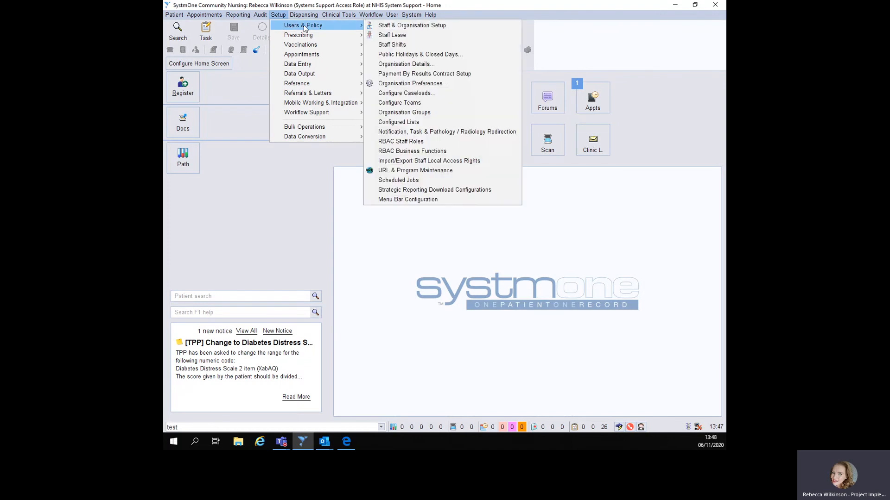
click(420, 84)
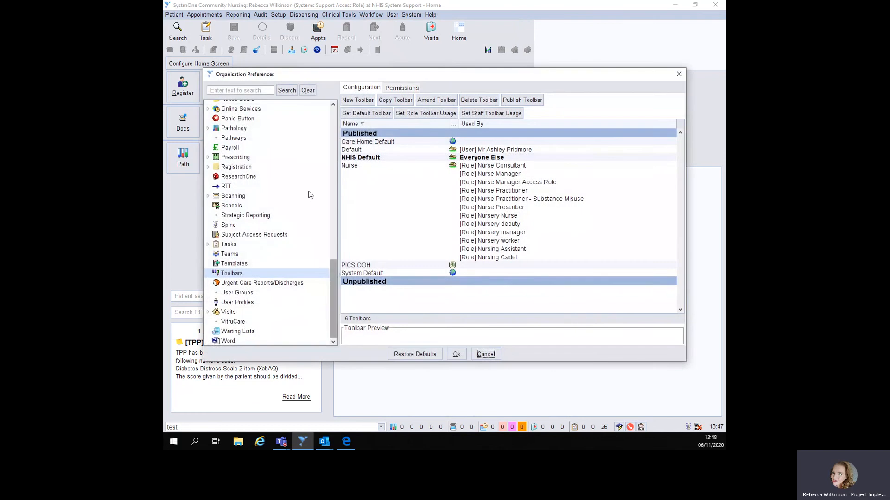
scroll(308, 193, up, 15)
scroll(285, 179, down, 15)
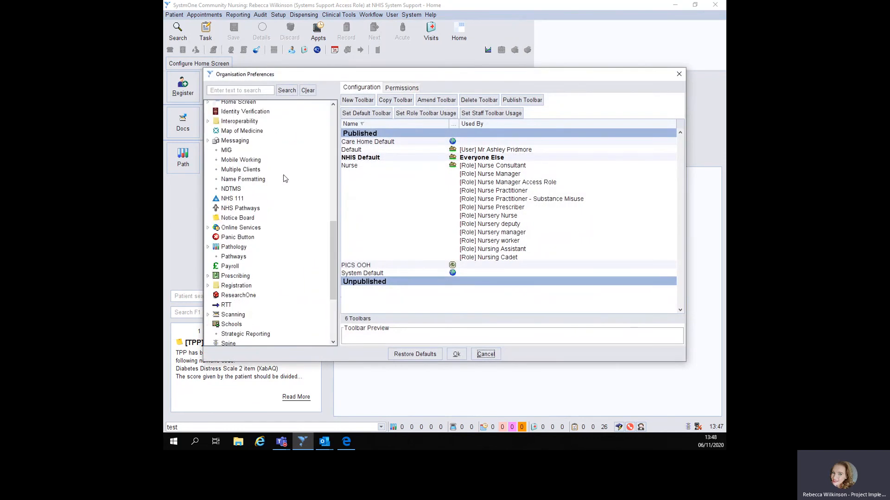
click(244, 274)
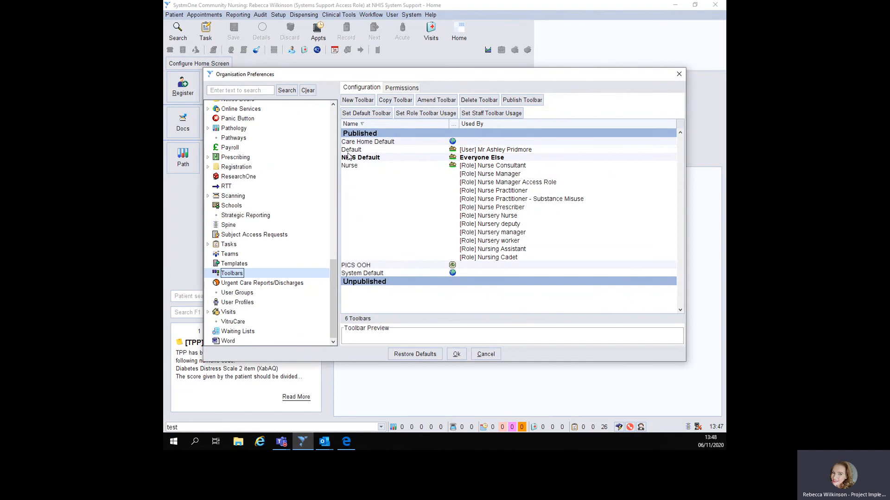
click(508, 159)
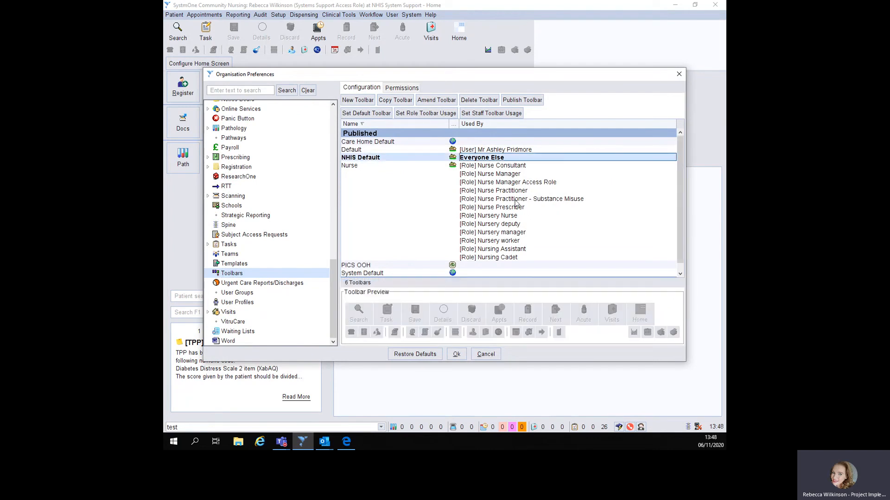
double_click(499, 160)
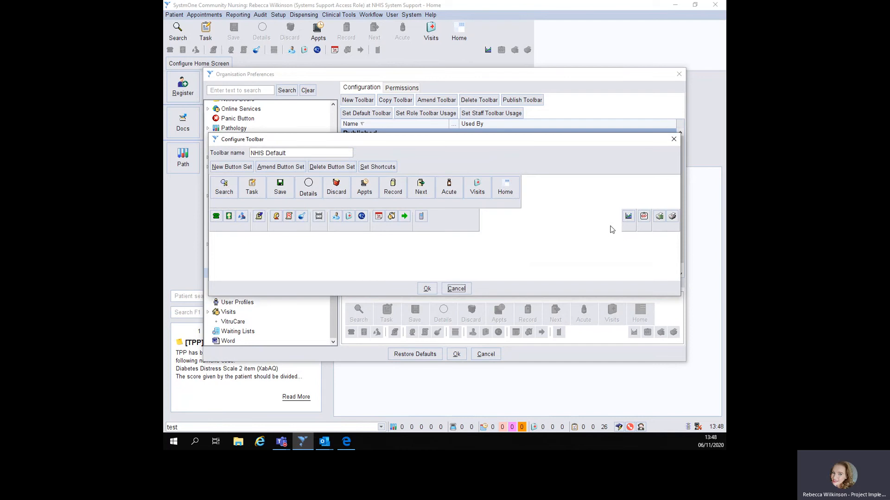
Step: Add the Patients Know Best - Sandbox button after Send SMS Message in the toolbar's small button set and save the organisation preferences
double_click(456, 224)
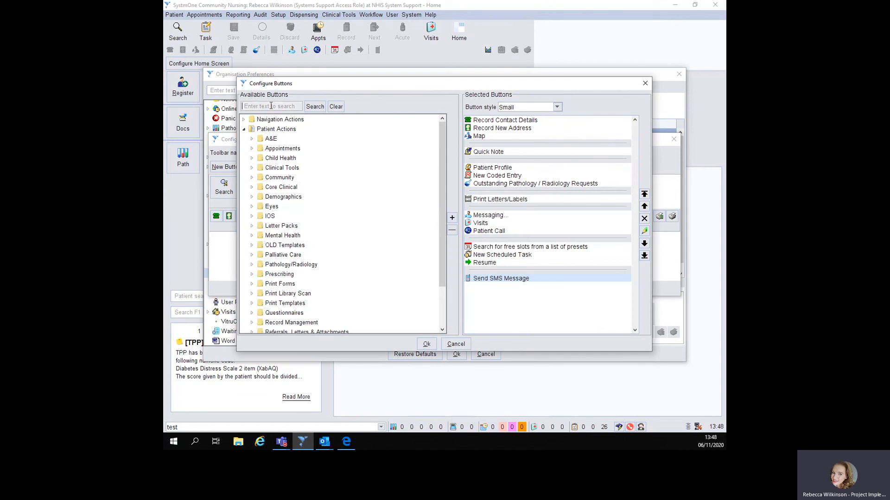
text(p)
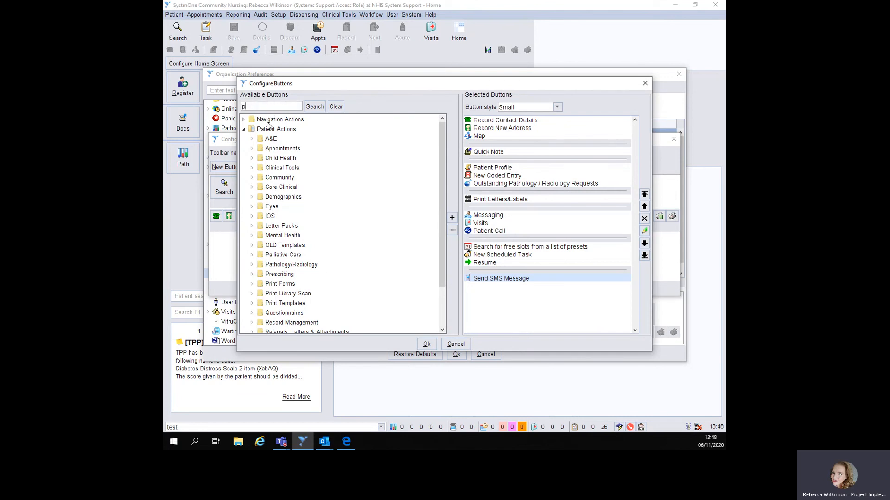
text(atients know best)
key(Return)
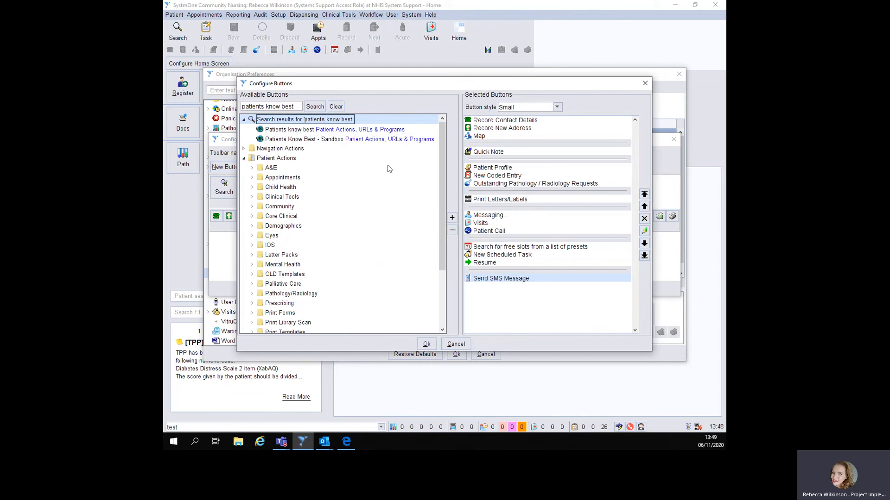
double_click(331, 140)
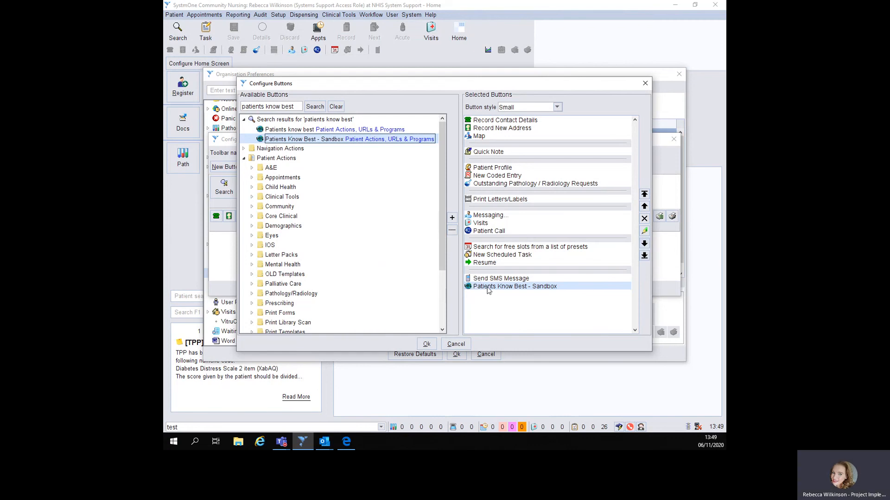
click(429, 347)
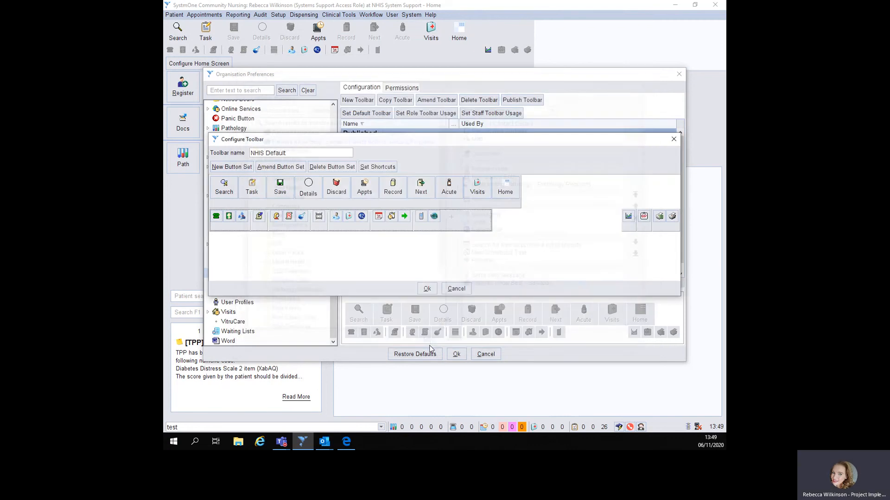
click(425, 288)
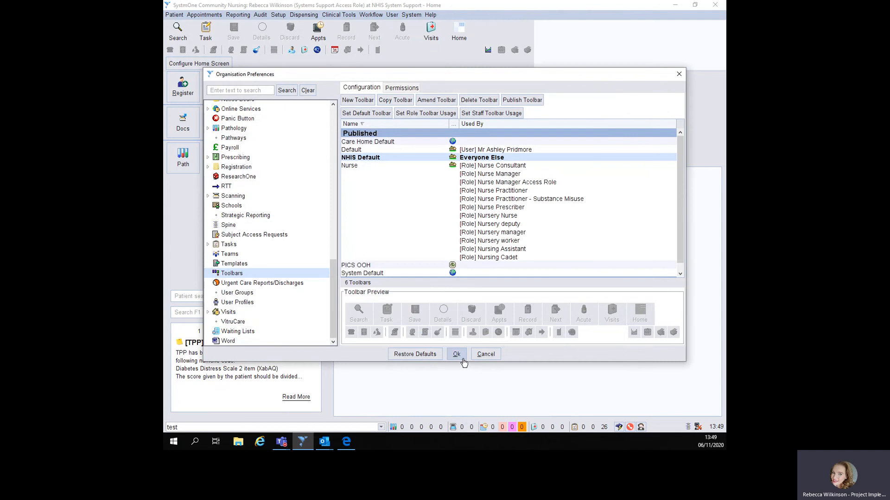
click(456, 354)
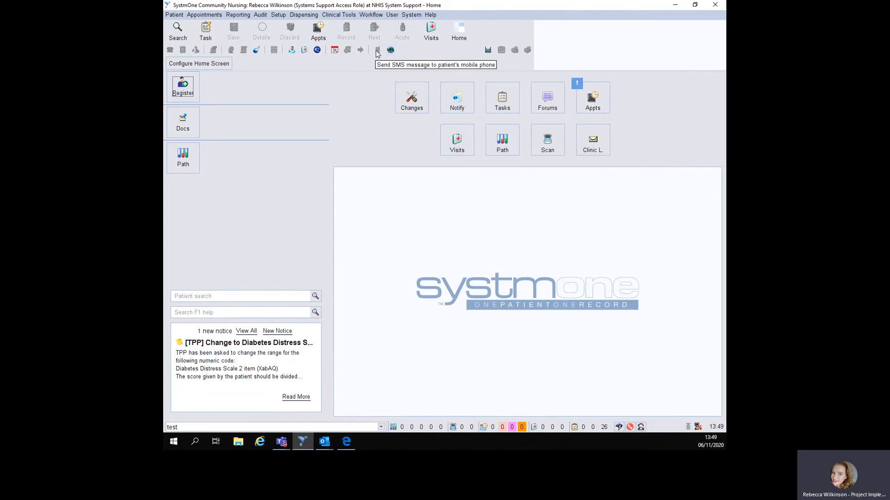
right_click(376, 55)
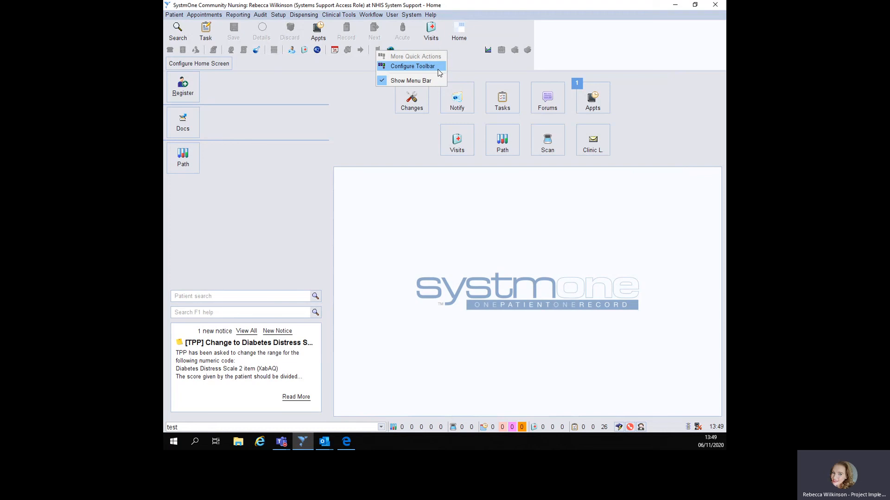
click(369, 130)
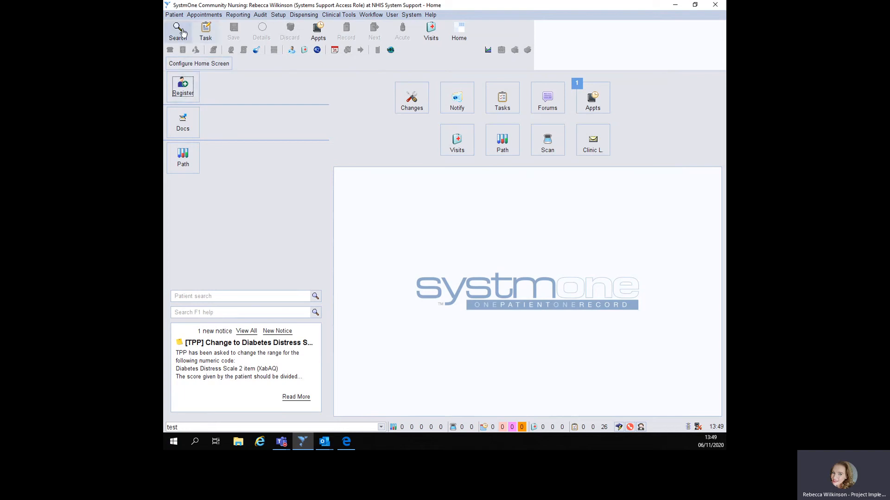
Step: Retrieve the PKB test patient's record from the recent patients and launch Patients Know Best - Sandbox for it
click(175, 15)
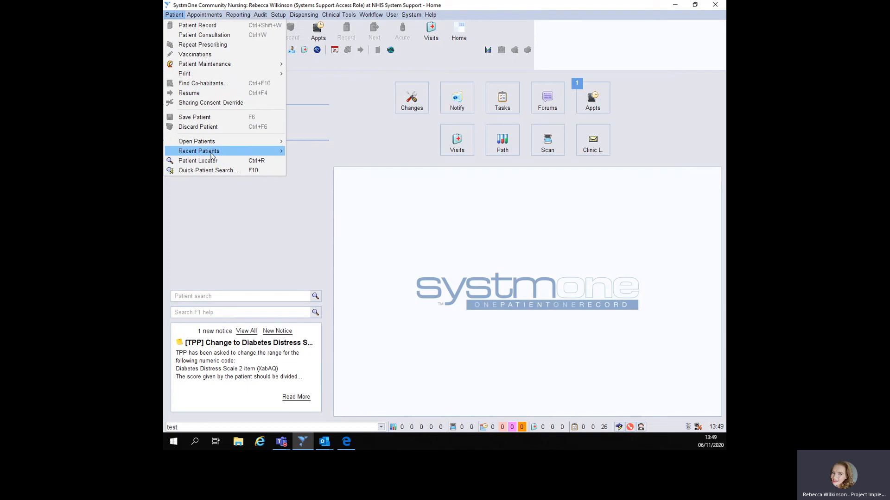
mouse_move(211, 154)
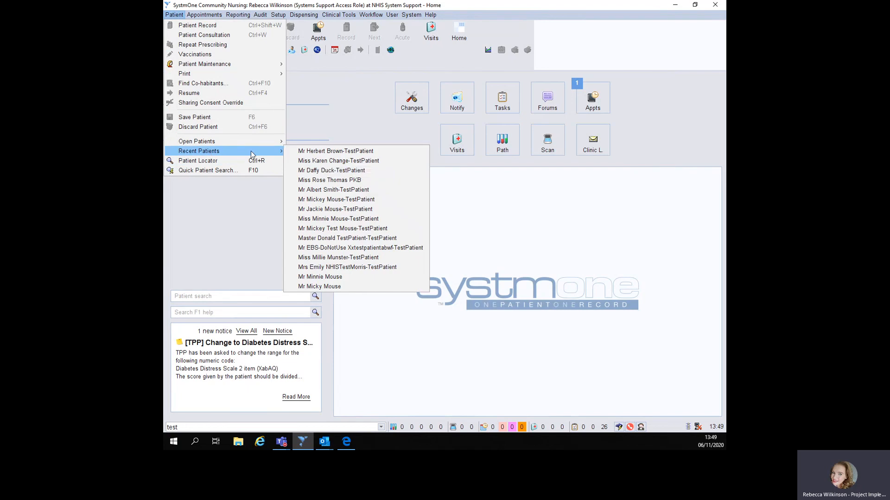
click(361, 180)
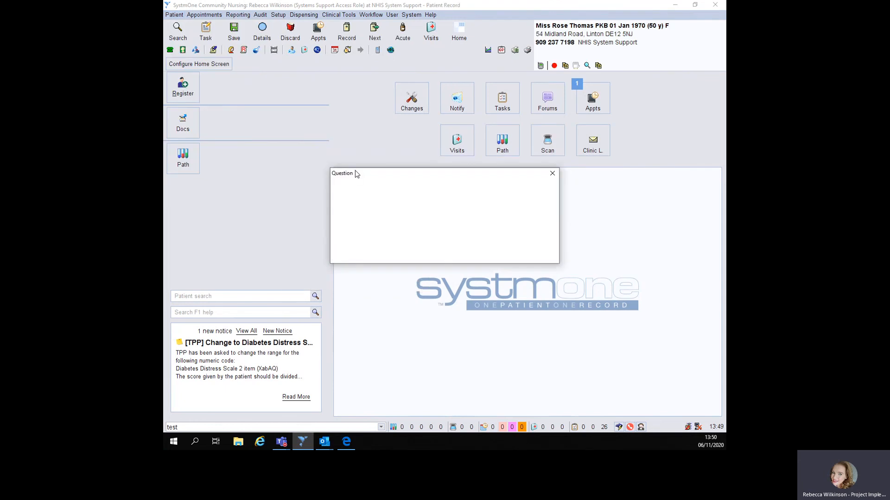
click(458, 258)
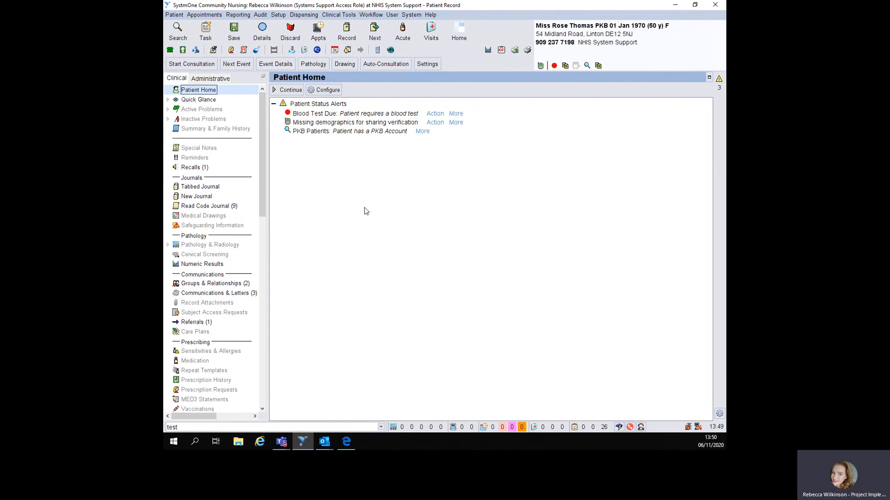
click(391, 51)
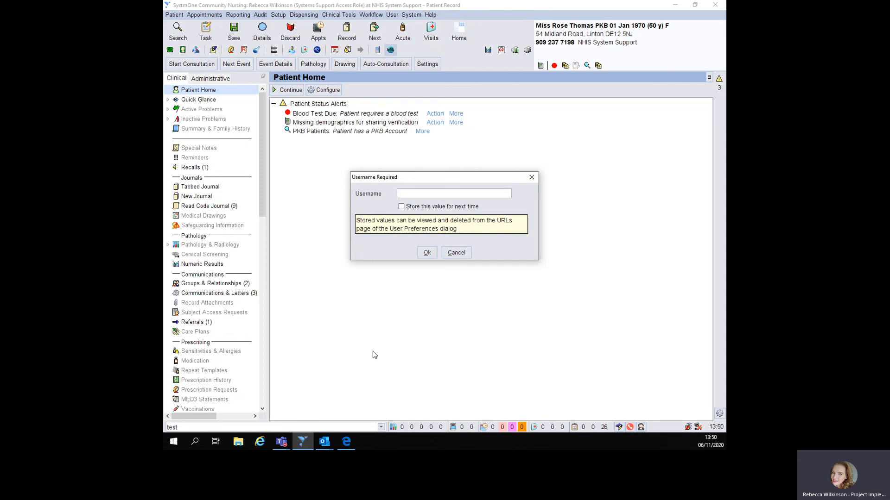
Step: Switch to Edge and log in to the Patients Know Best sandbox with the professional training account's saved e-mail and password
click(348, 442)
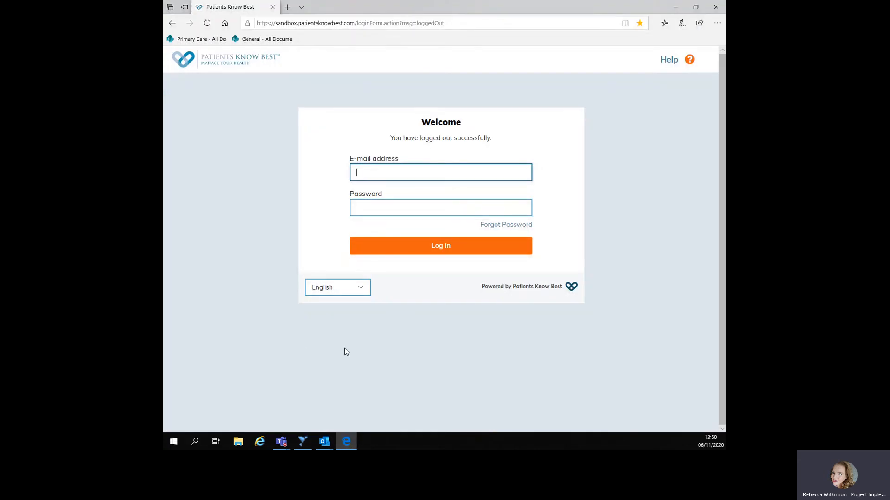
click(393, 172)
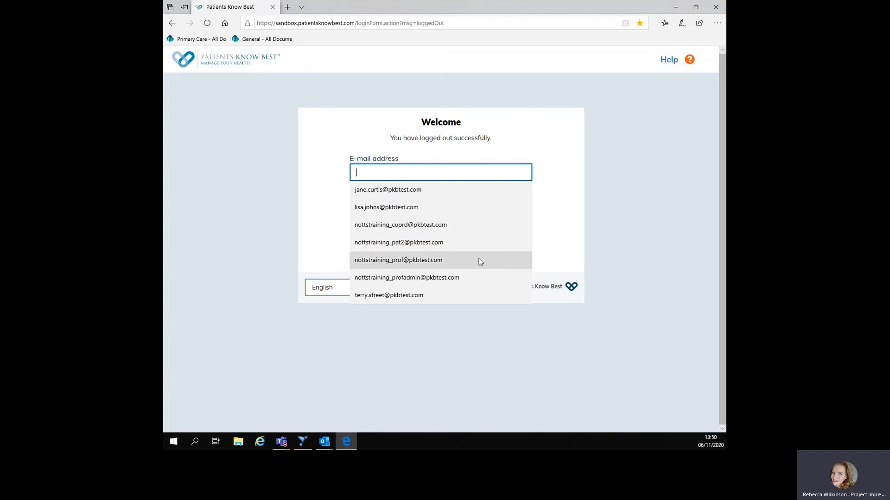
click(443, 262)
click(444, 247)
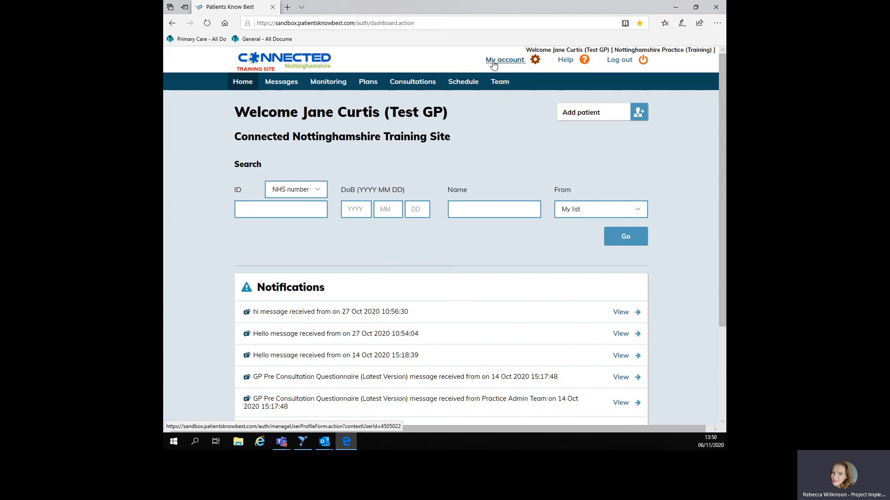
Step: Generate new SystmOne single sign-on credentials in the Patients Know Best account settings
click(510, 64)
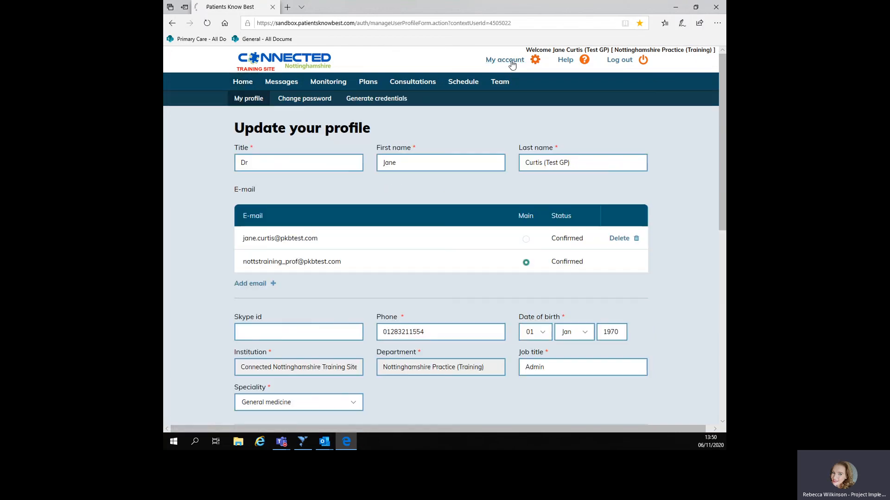
click(386, 103)
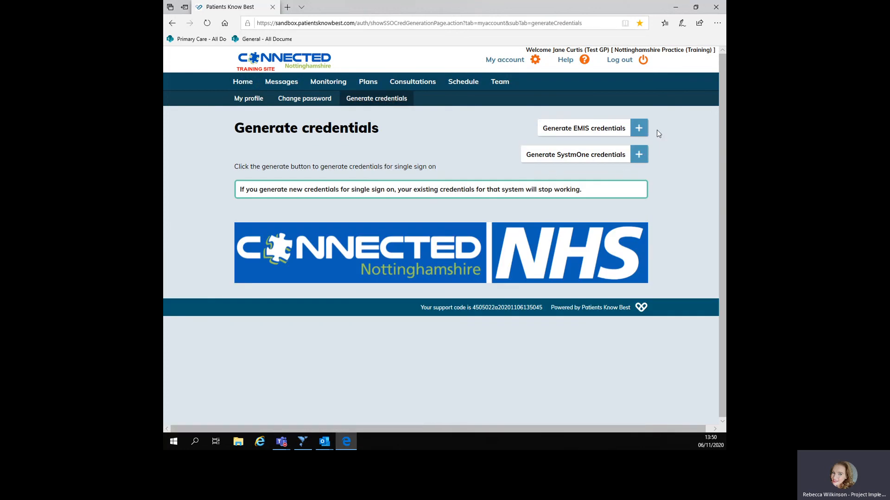
click(575, 155)
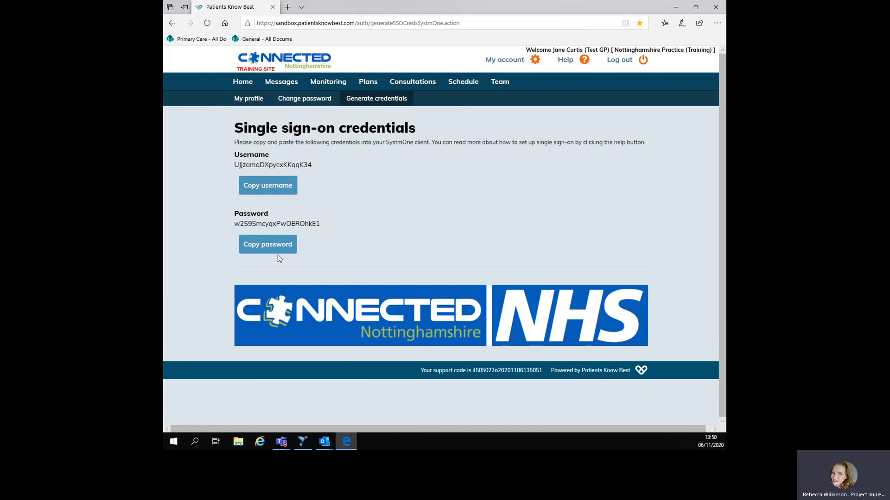
Step: Copy the generated single sign-on username into SystmOne's username request, store it for next time and submit it
click(282, 188)
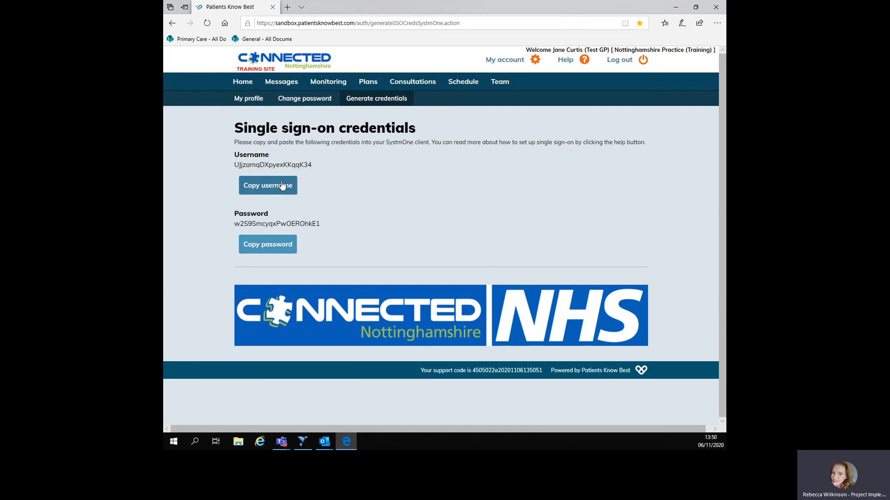
click(304, 441)
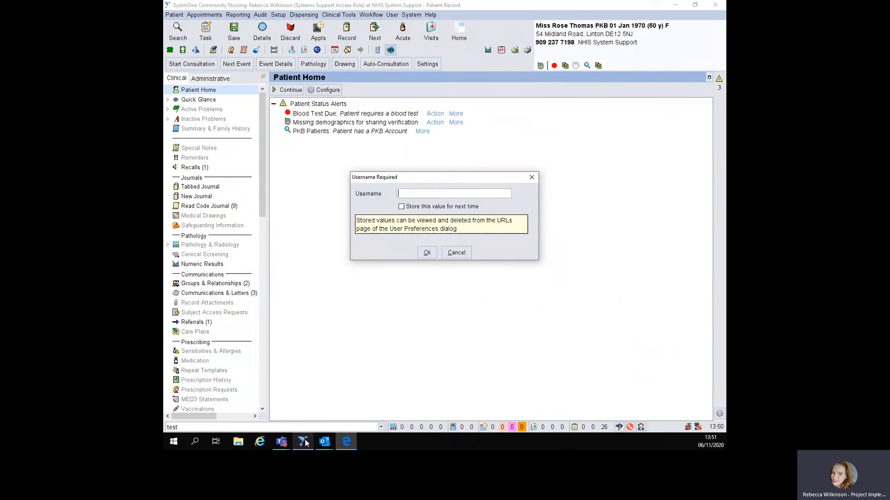
right_click(438, 193)
click(463, 188)
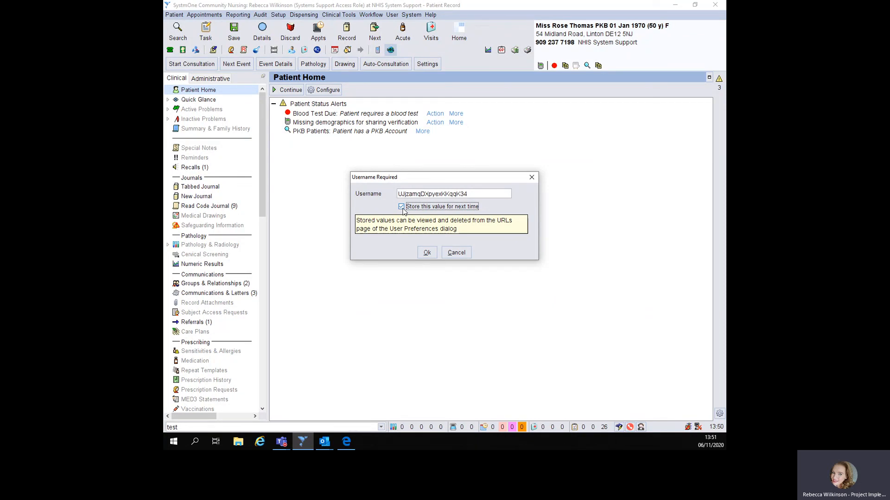
click(428, 254)
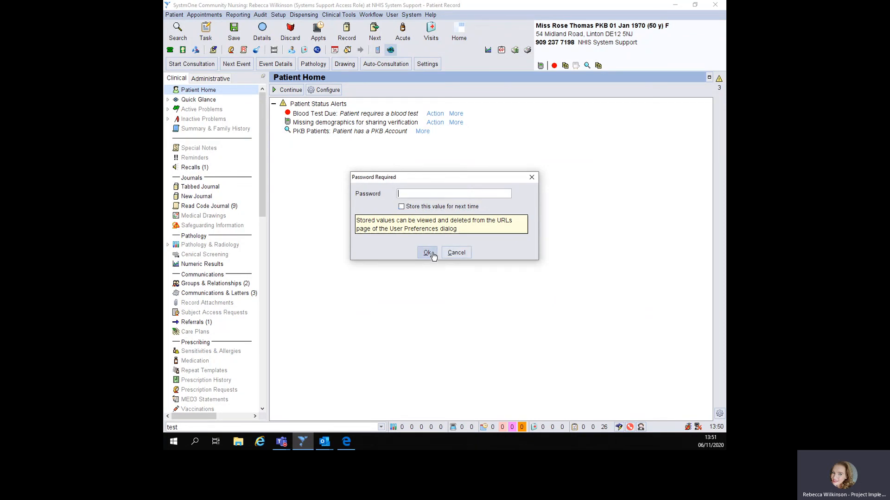
Step: Copy the generated single sign-on password from Edge into SystmOne's password request, store it for next time and submit it
click(347, 443)
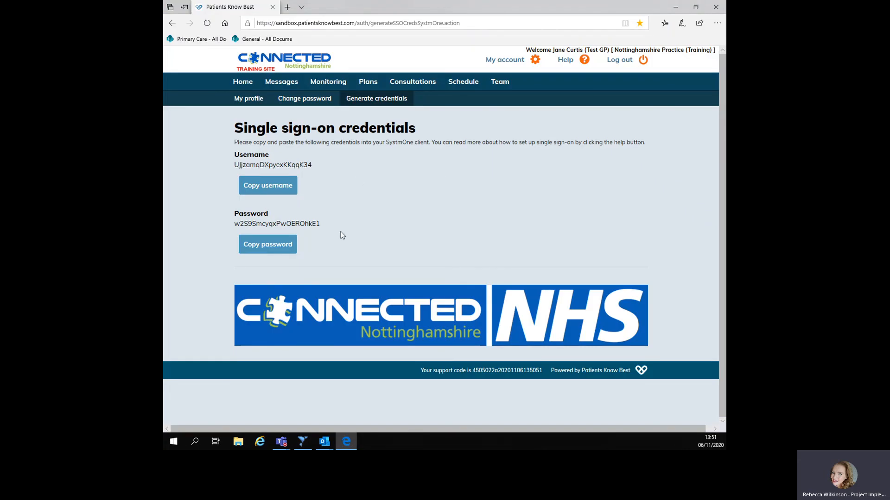
click(265, 254)
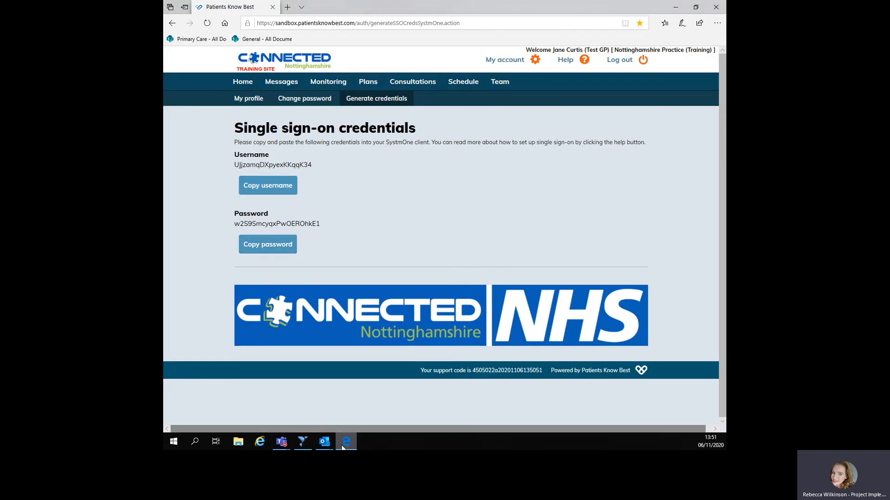
click(302, 443)
click(412, 193)
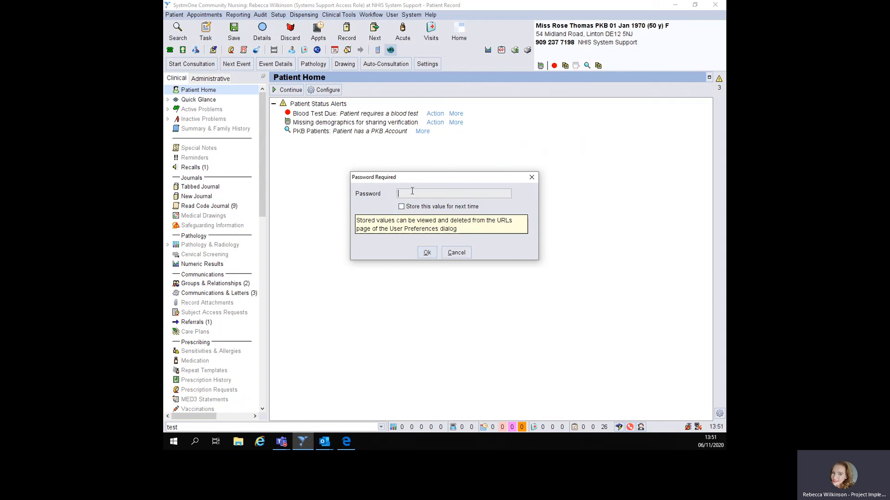
right_click(412, 194)
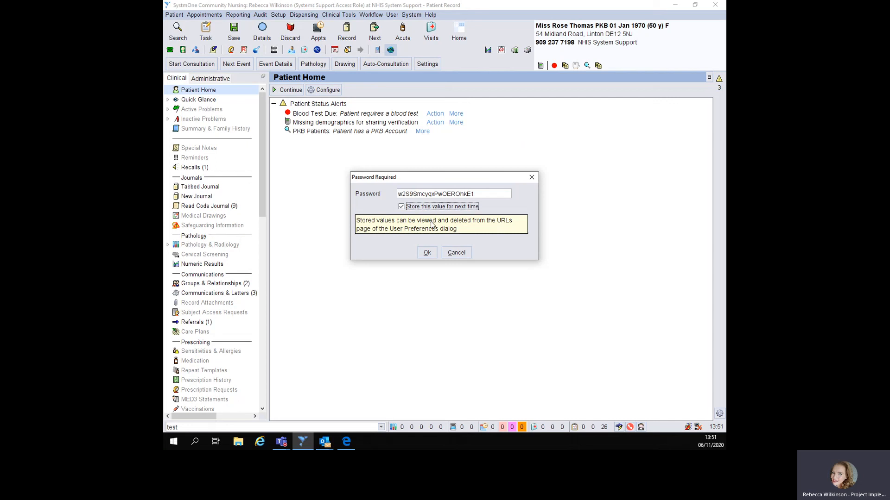
click(428, 254)
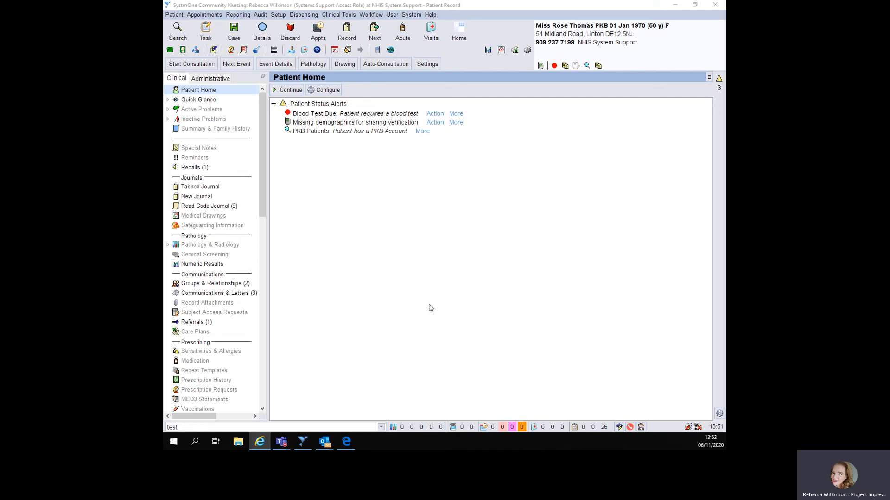
Step: Delete the stored username and password for Patients Know Best - Sandbox in the URLs & Programs user preferences and save
click(393, 15)
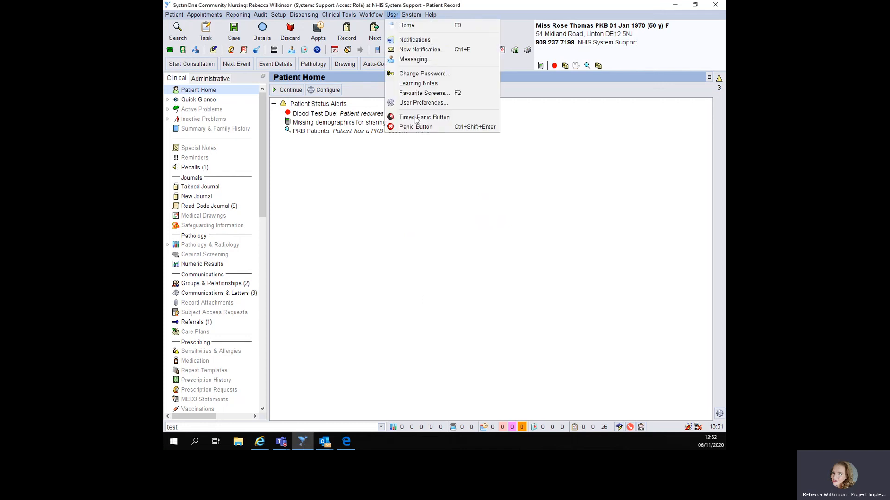
click(415, 103)
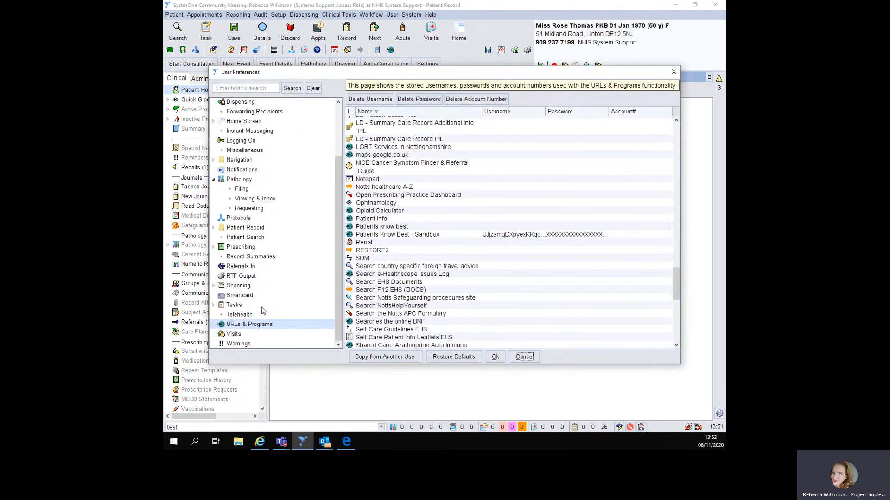
click(250, 324)
click(376, 236)
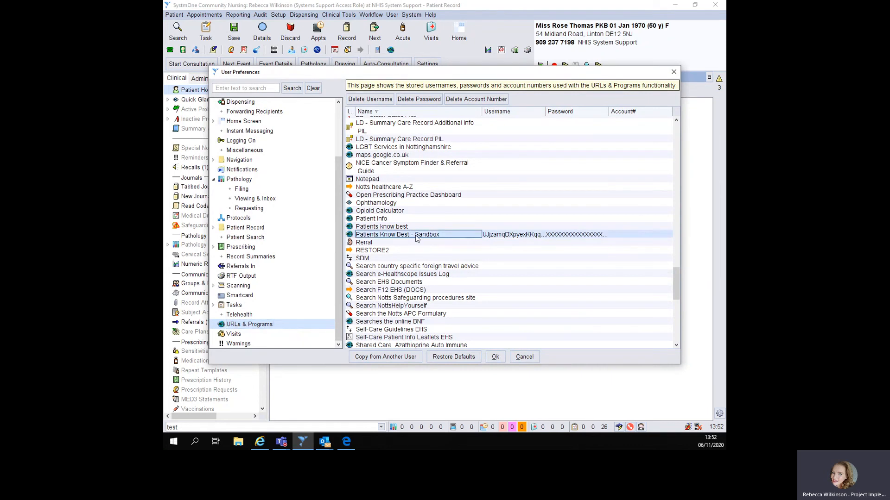
click(383, 100)
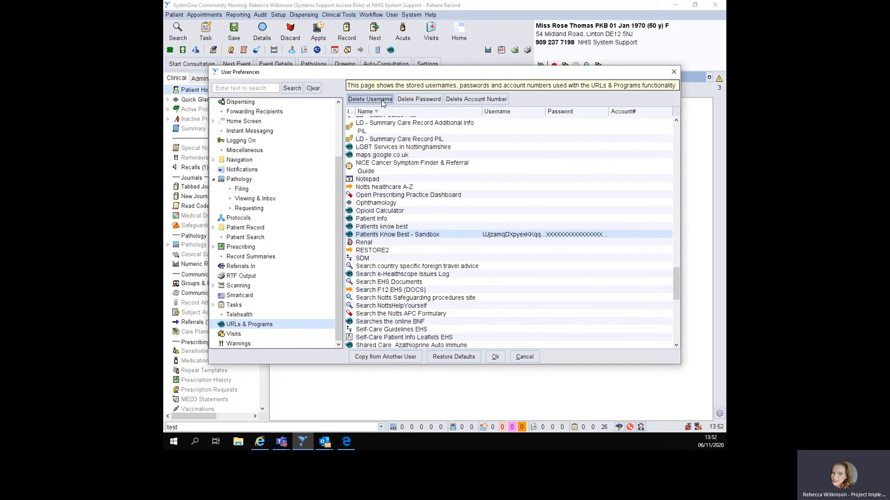
click(419, 99)
click(497, 358)
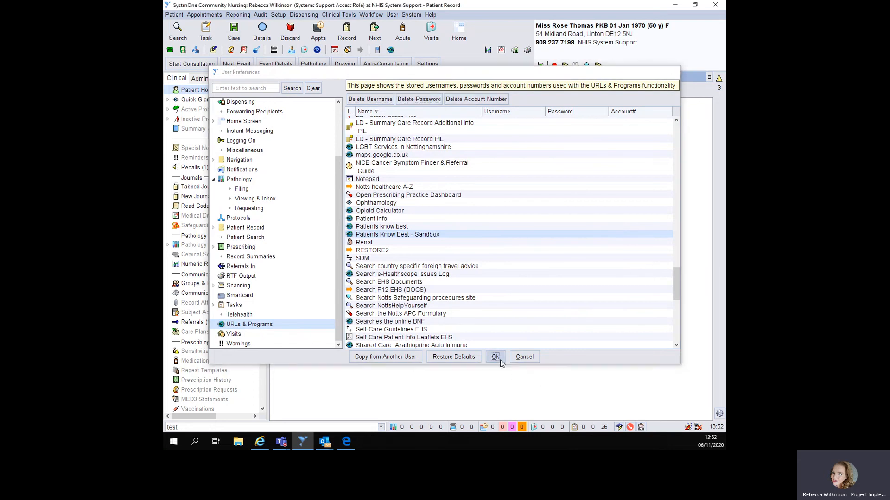
Step: Launch the Patients Know Best single sign-on again from the open patient record
click(390, 50)
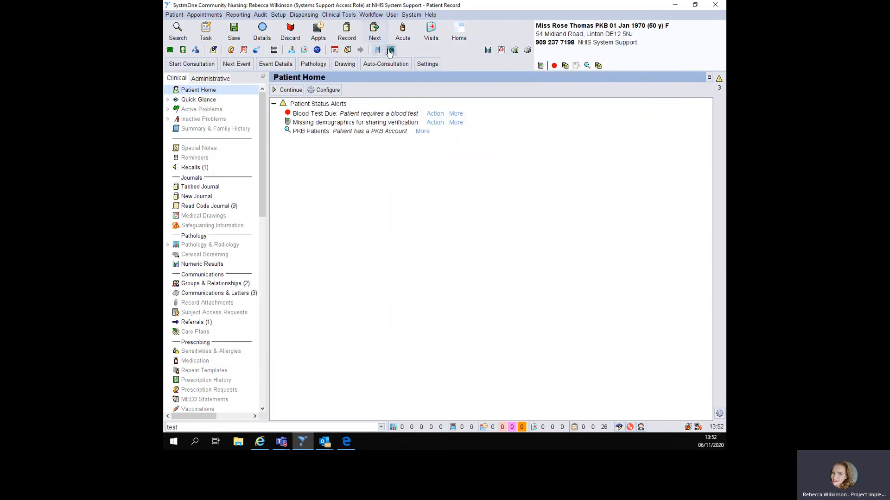